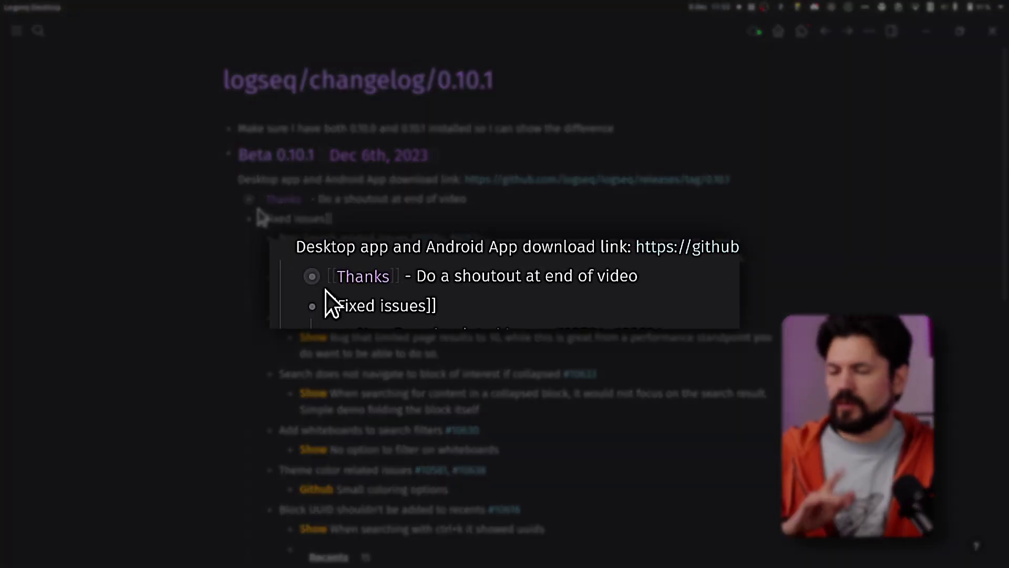
Step: Enter edit mode on the [[Fixed issues]] block to reveal its raw link brackets
click(260, 217)
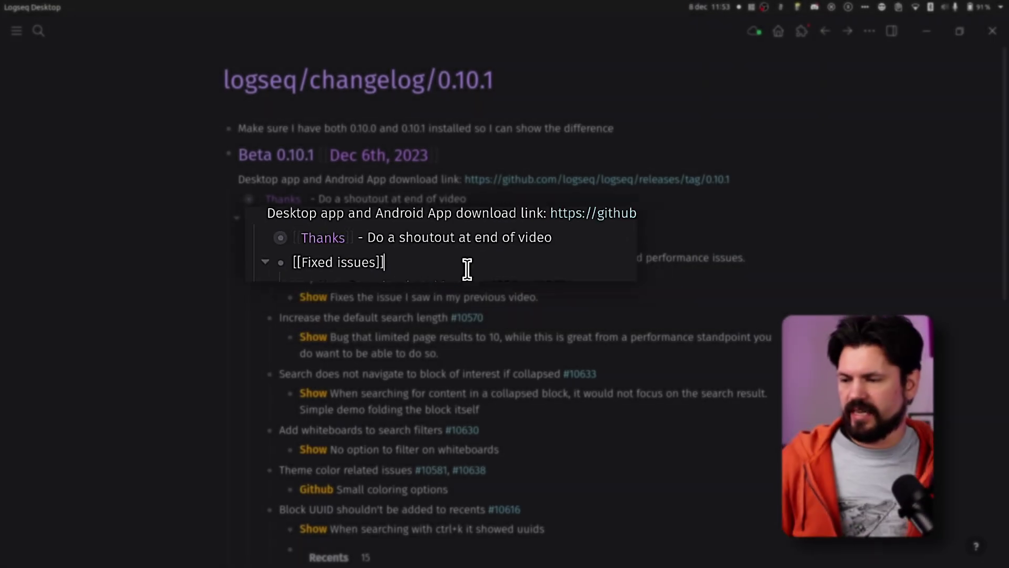
Step: Leave editing and view GitHub pull requests #10584 and #10634 in Chrome, then return to Logseq
key(Escape)
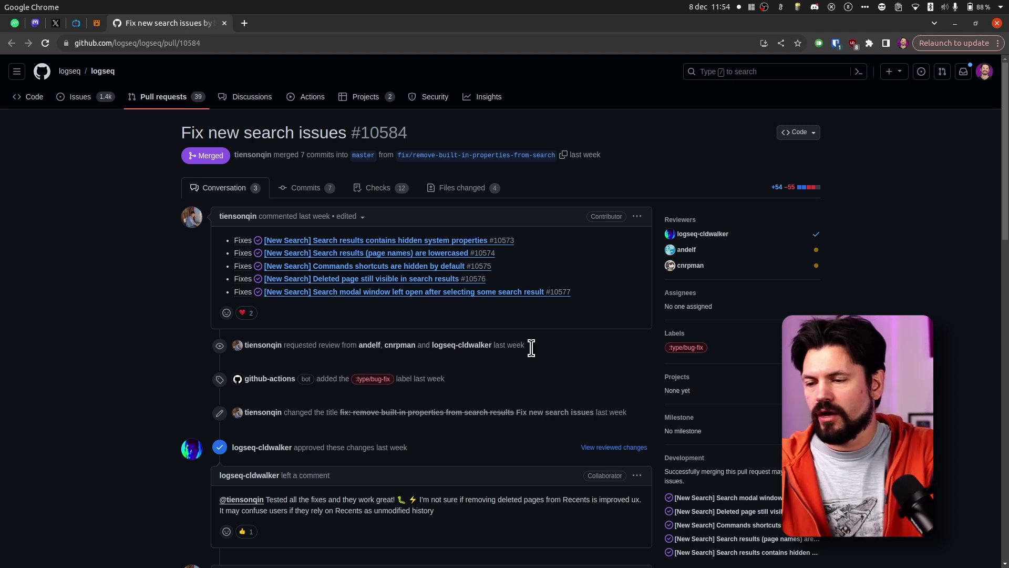
key(alt+Tab)
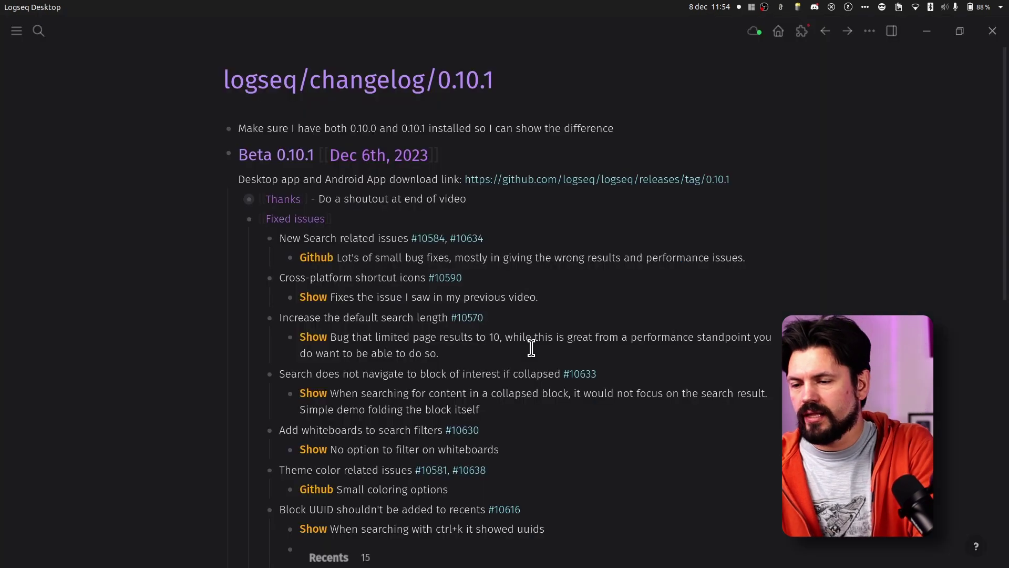
click(470, 239)
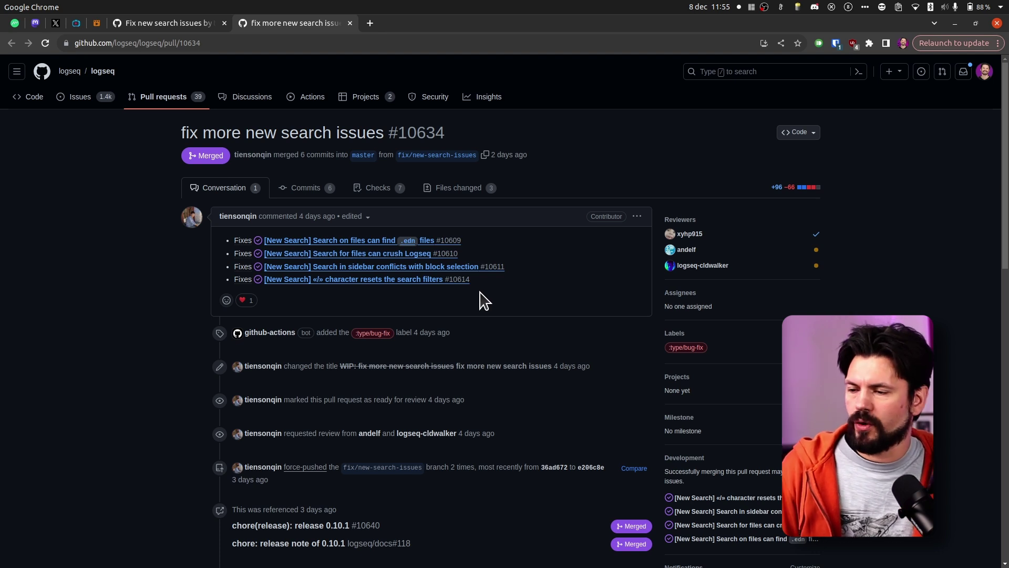
key(alt+Tab)
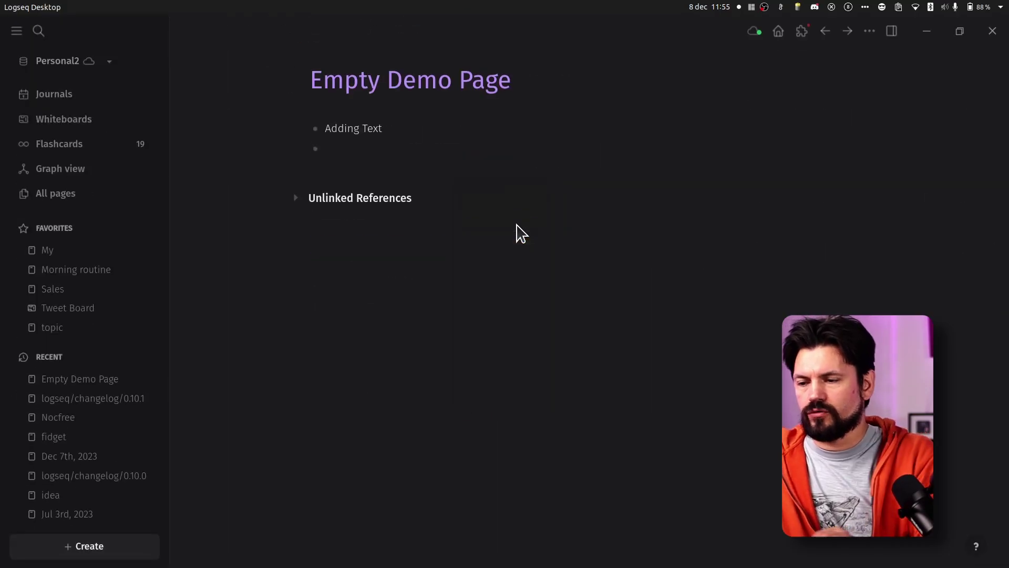
Step: Open the Ctrl+K palette in the older Logseq and step through the command shortcut hints
key(ctrl+k)
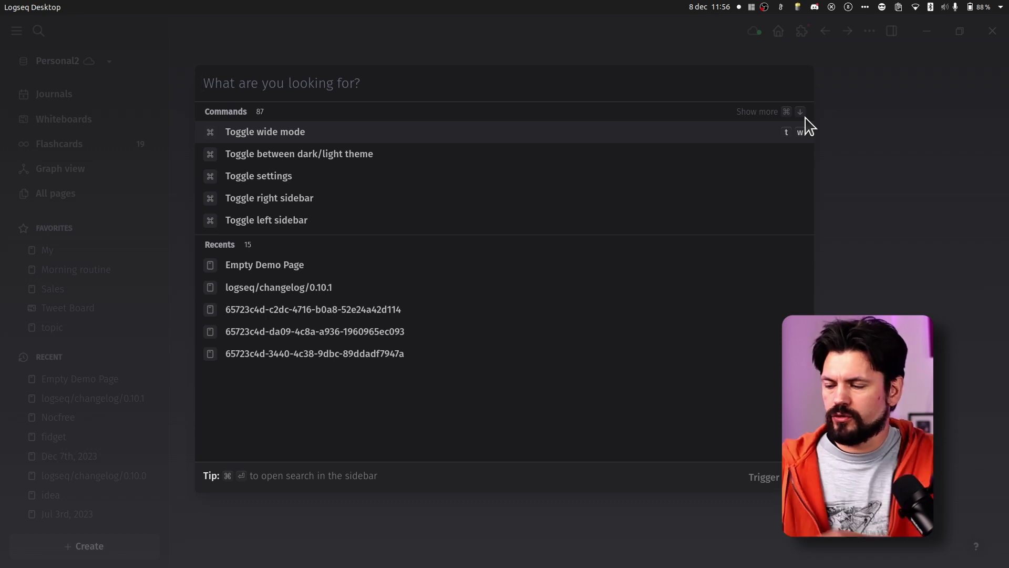
key(Down)
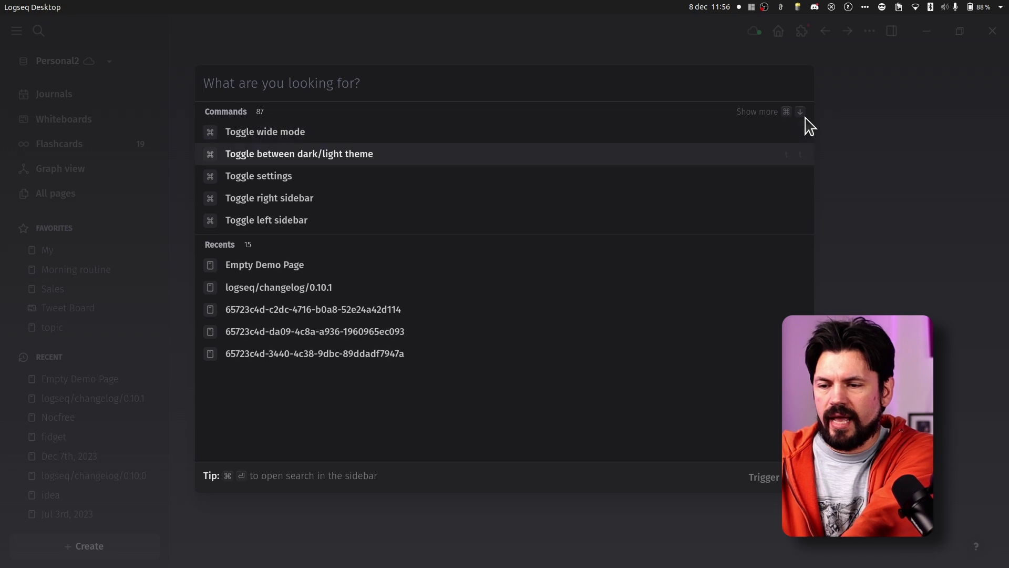
key(Up)
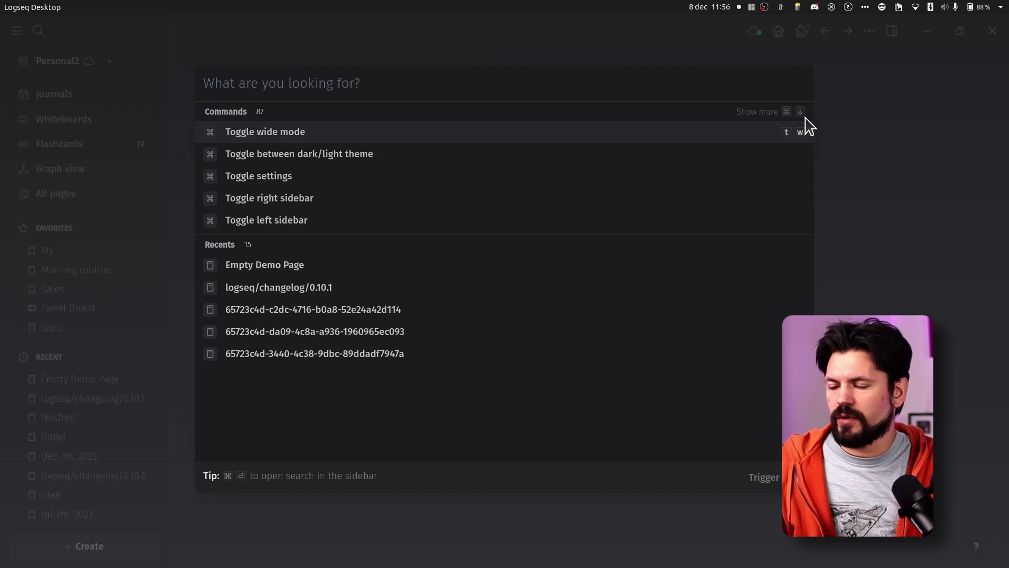
Step: In the newer version, browse the Ctrl+K commands, expanding to the full list and back to five
key(Return)
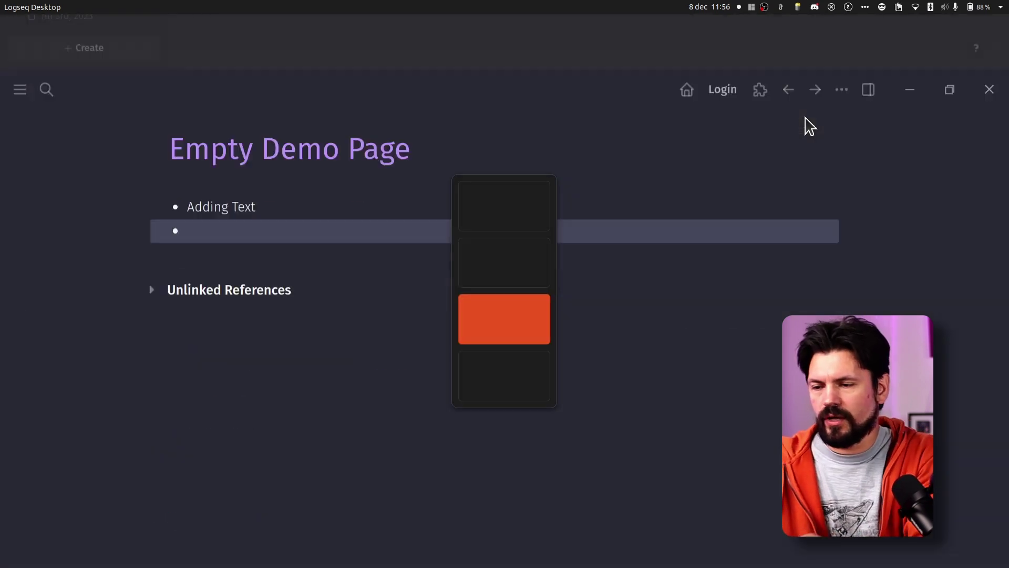
key(ctrl+k)
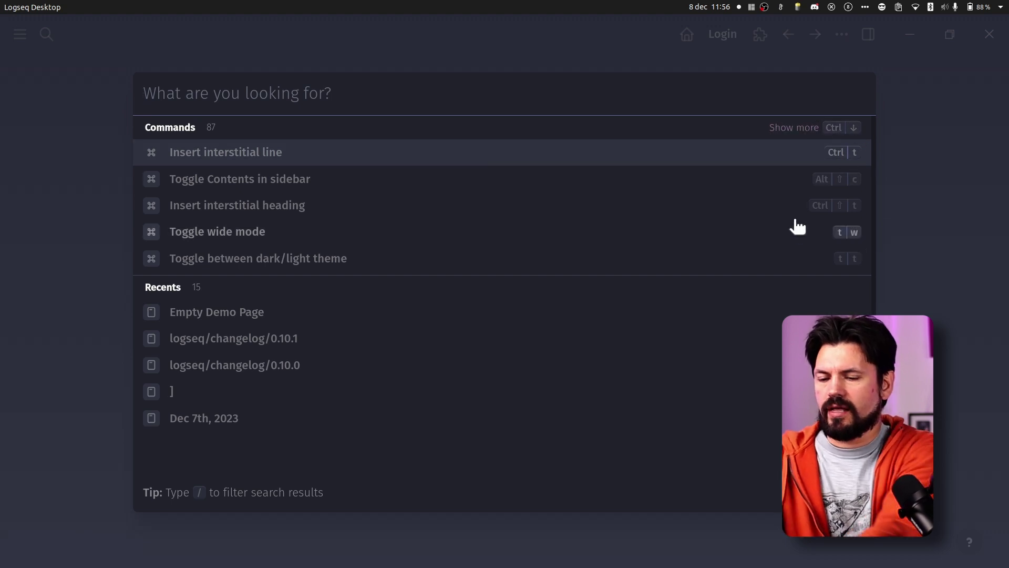
key(Down)
key(Up)
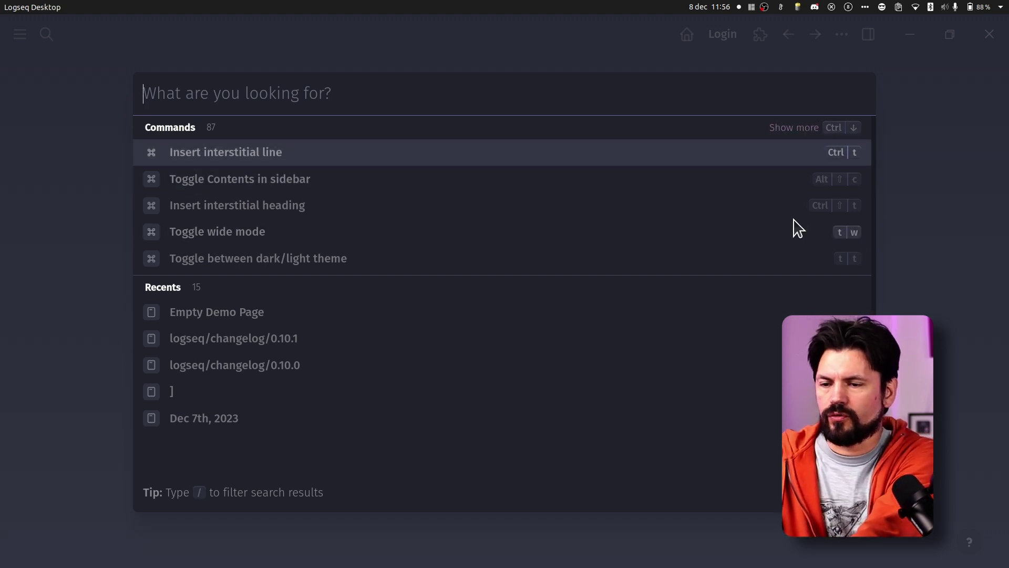
key(ctrl+Down)
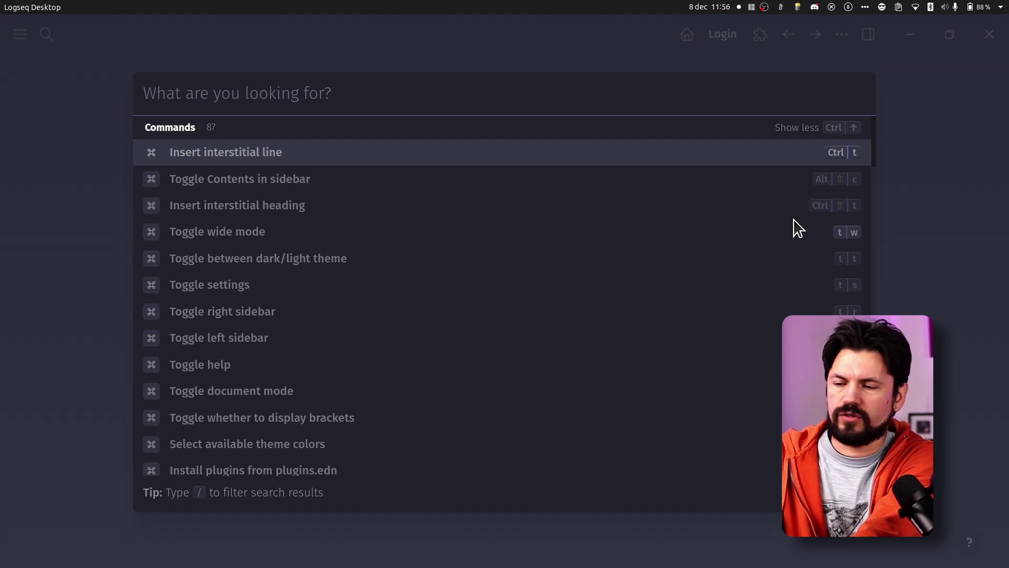
key(ctrl+Up)
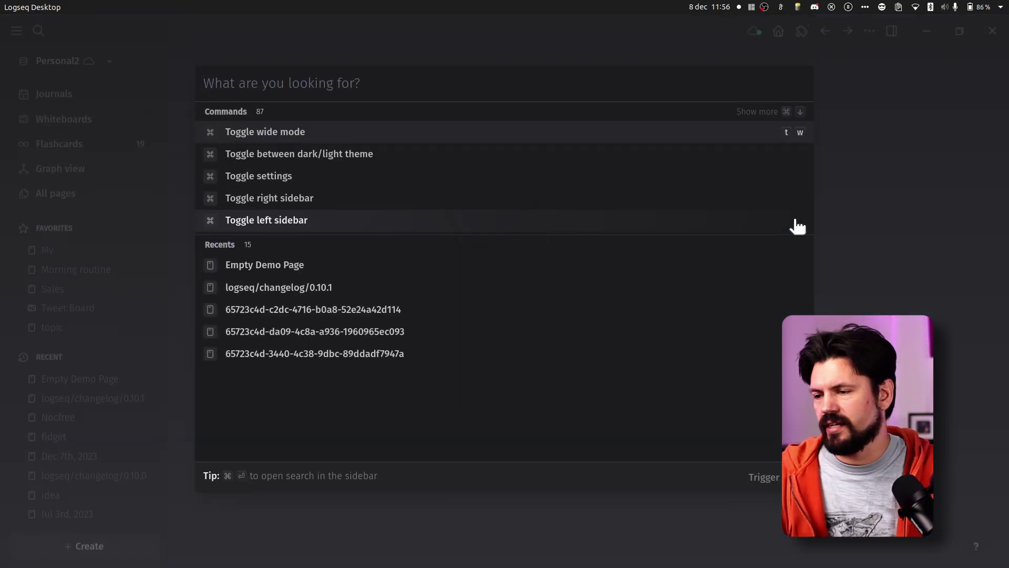
Step: Search 'logseq' in the older version and expand the Pages results, which stop at 10
click(796, 226)
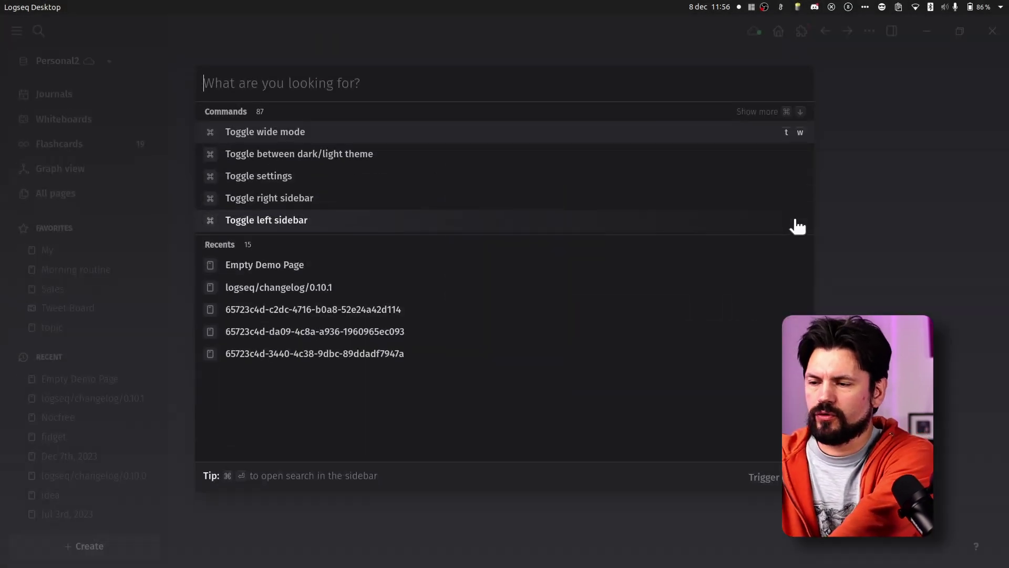
text(logseq)
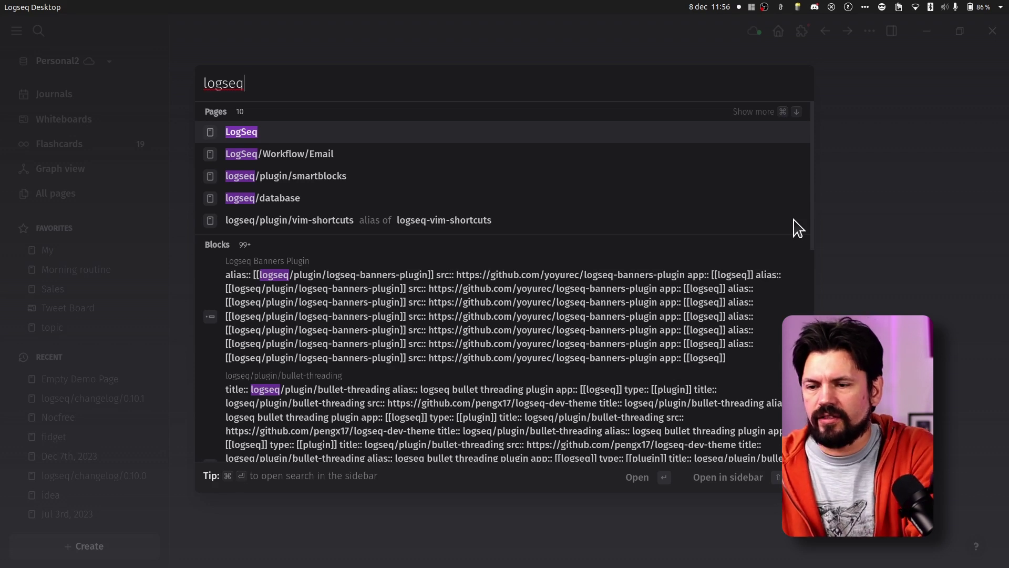
click(797, 111)
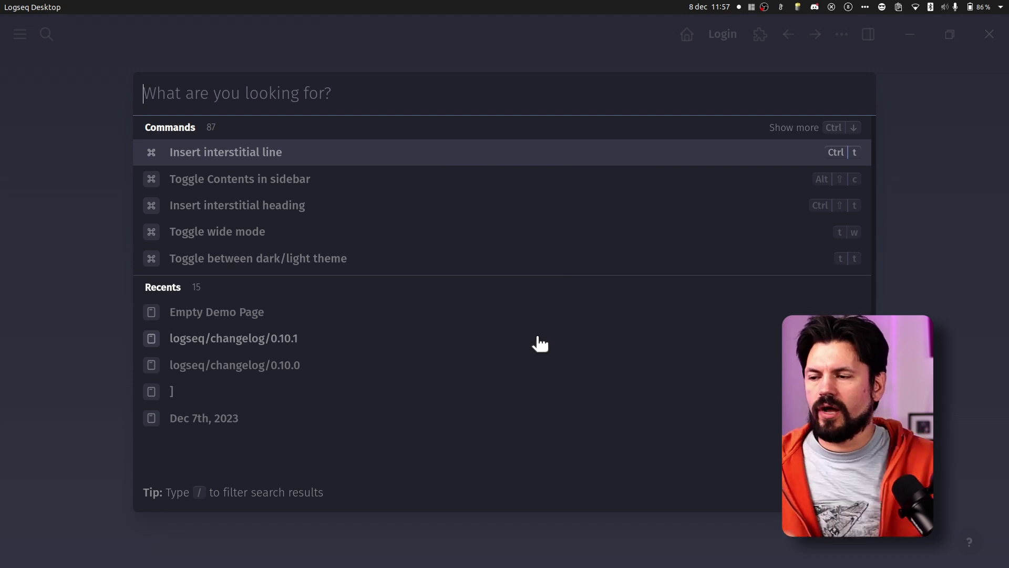
Step: Search 'logseq' in the newer version, expand pages to 99+ results, scroll them, then collapse to five
text(logseq)
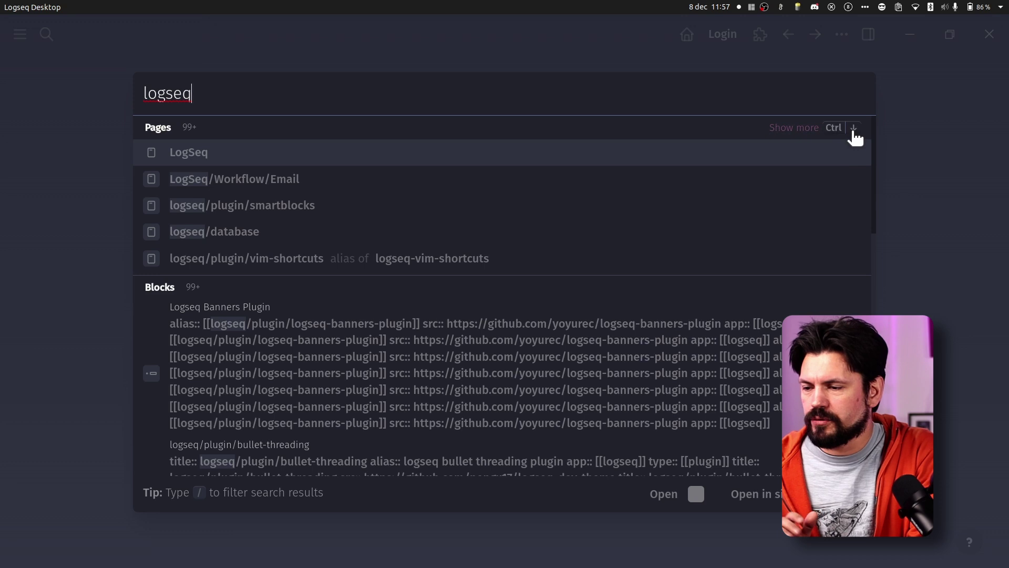
click(855, 137)
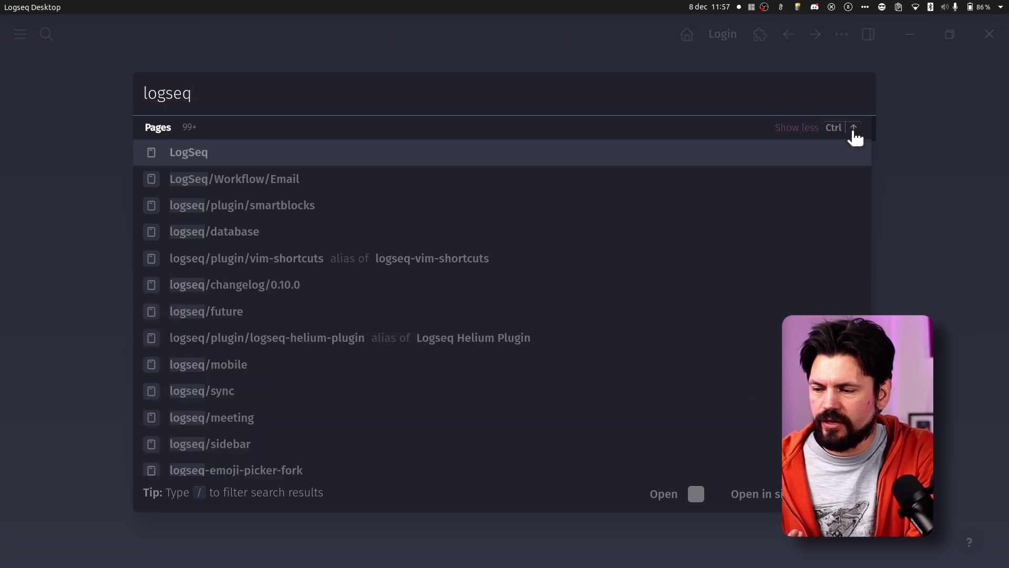
scroll(806, 236, down, 5)
scroll(810, 238, up, 4)
scroll(809, 238, up, 1)
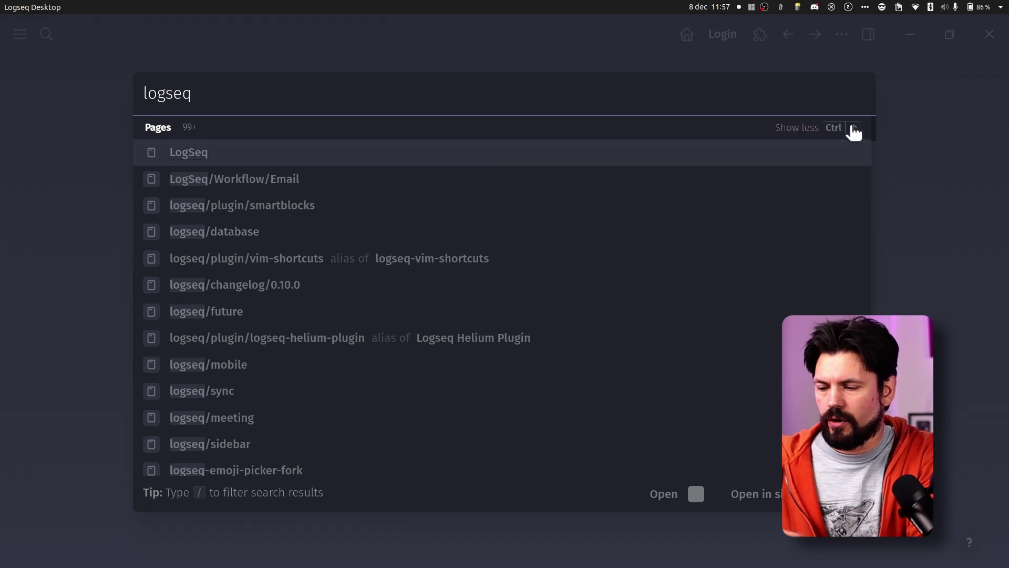
click(853, 130)
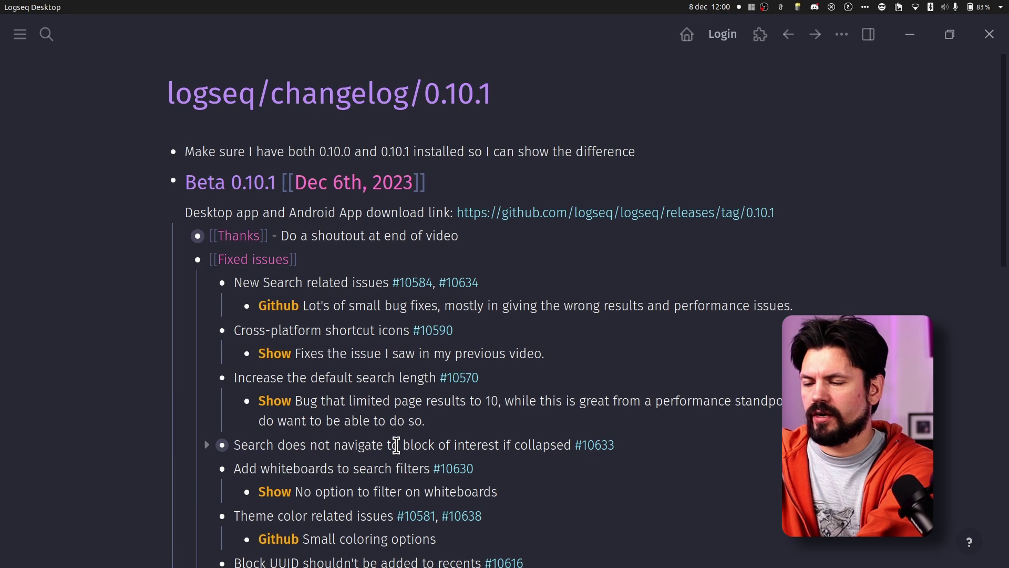
Step: Search 'folding block' and open the current-page match, unfolding the #10633 entry
key(ctrl+k)
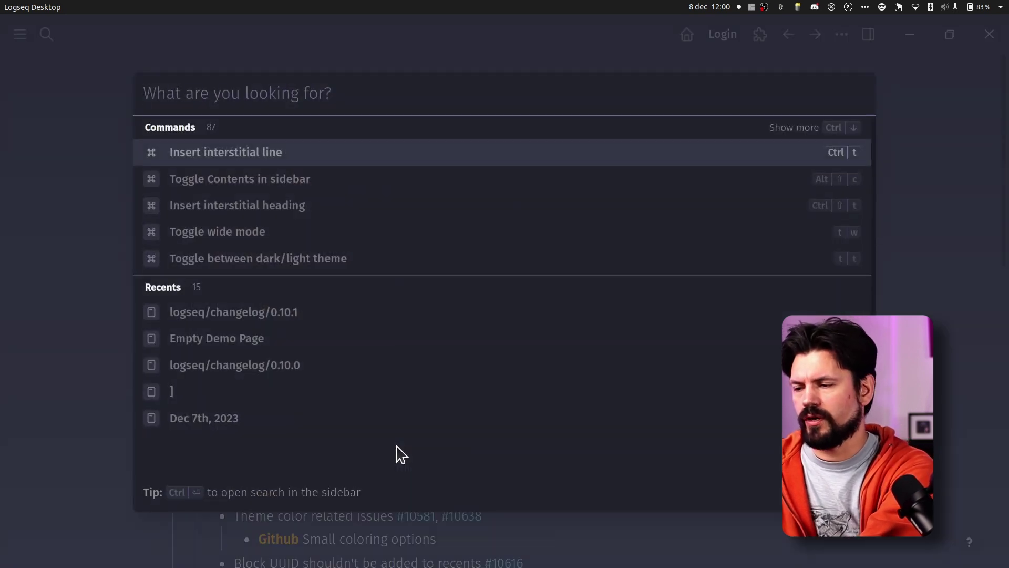
text(folding block)
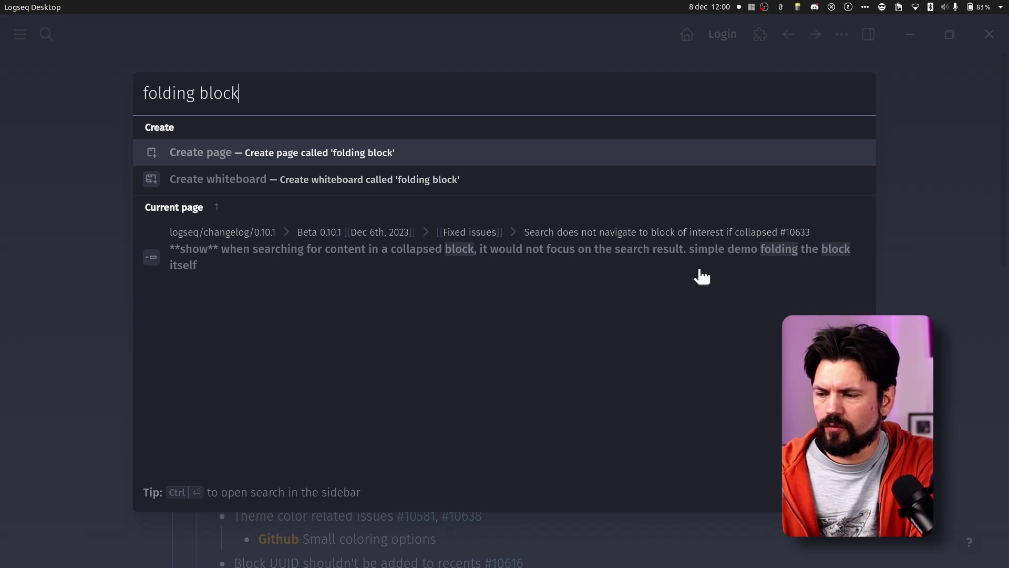
click(255, 256)
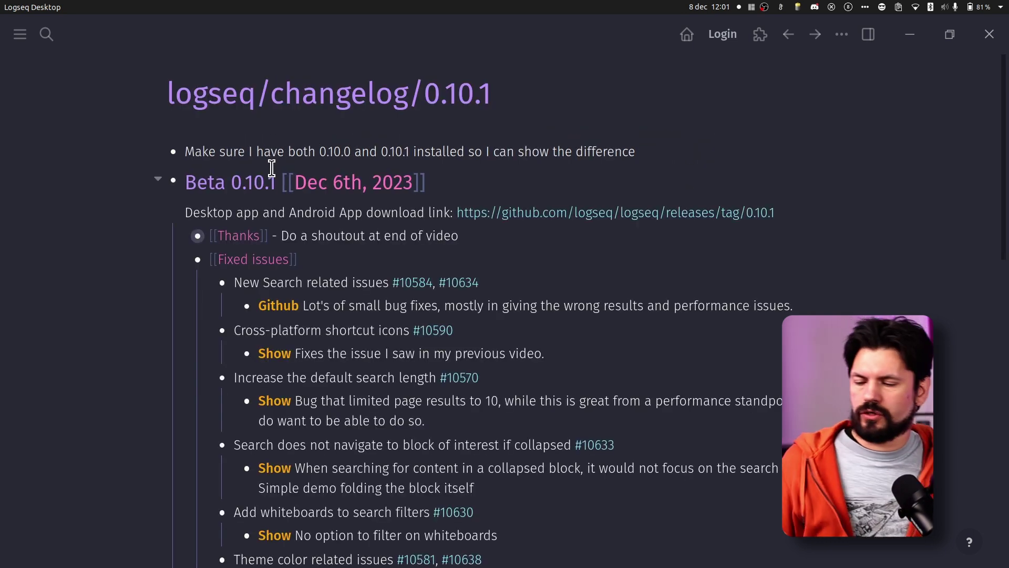
Step: Search 'folding block' again, fixing the typo, and jump to the matching changelog block
key(ctrl+k)
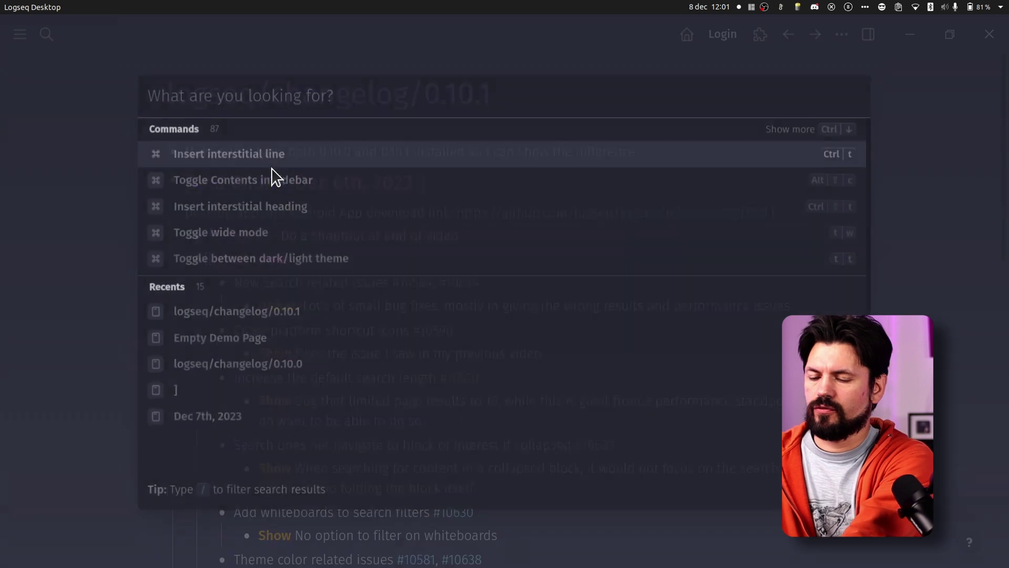
text(folding boc)
key(BackSpace)
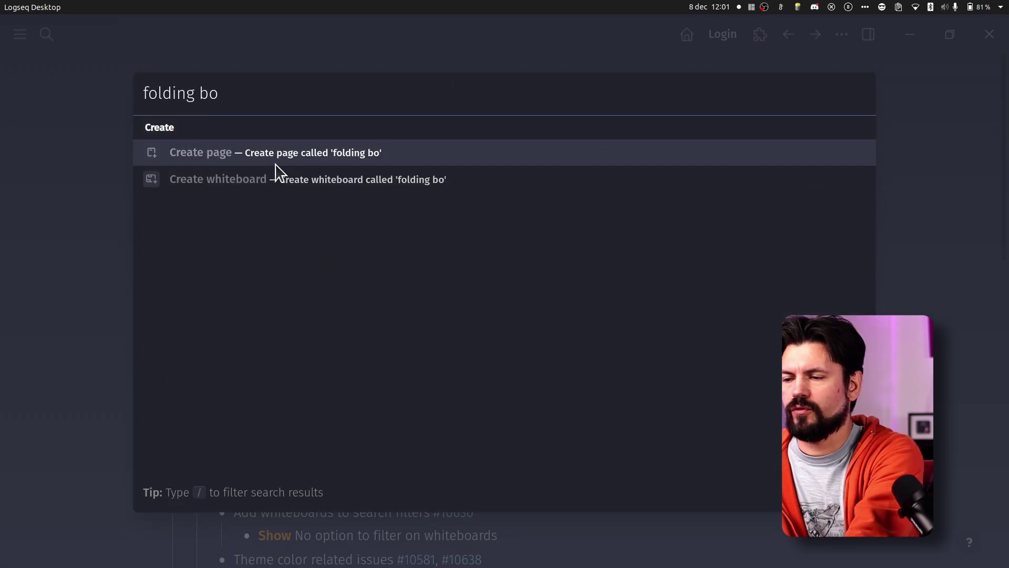
key(BackSpace)
text(lock)
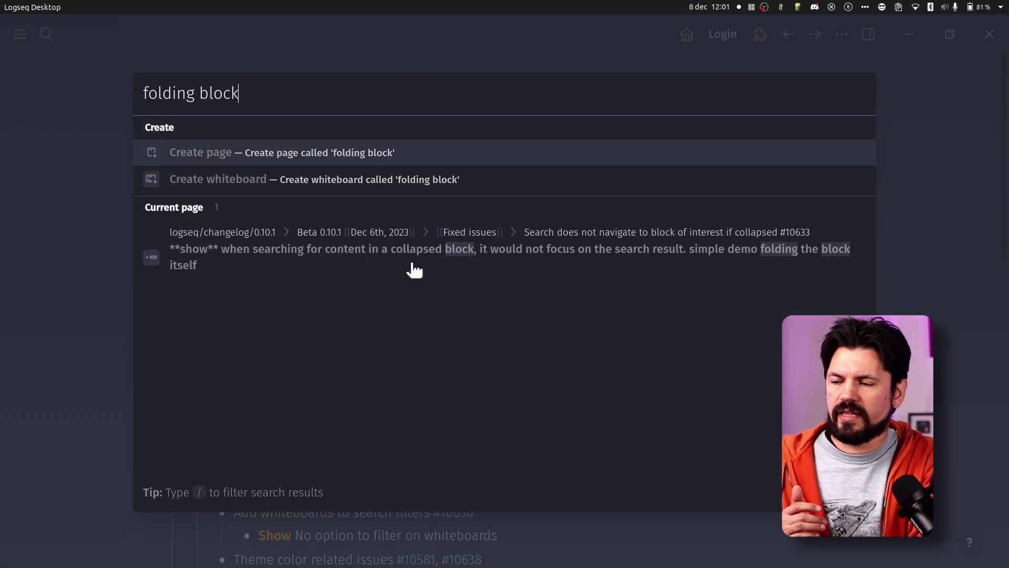
click(409, 261)
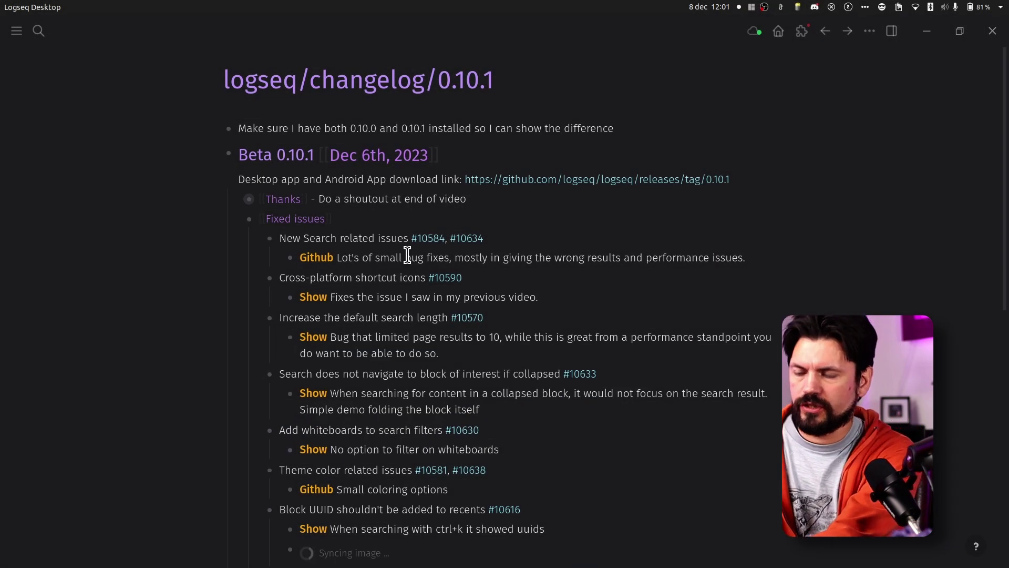
Step: In the older version, type / in search and step through its filters, which lack whiteboards
key(t)
key(l)
key(ctrl+k)
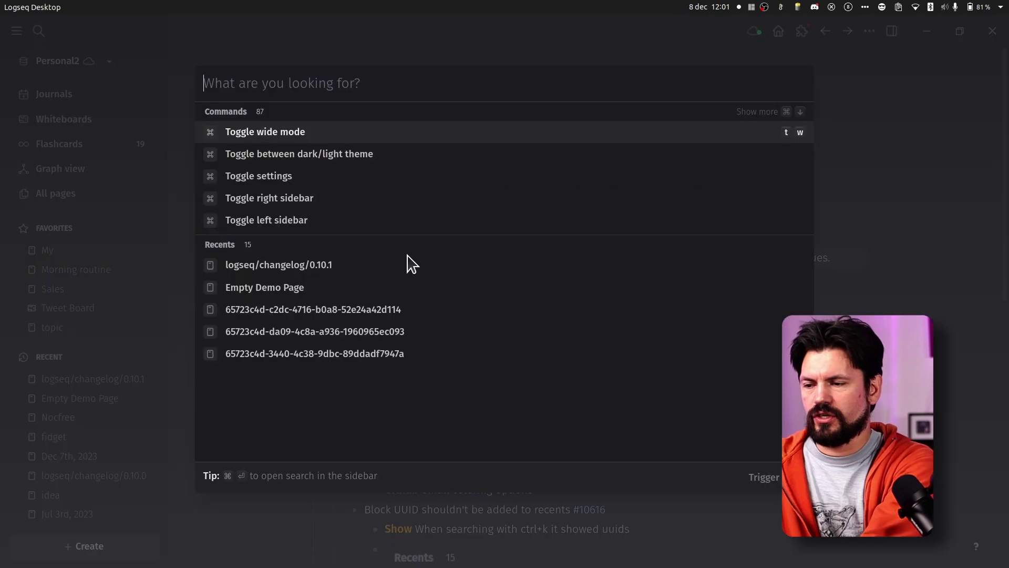
key(Down)
key(Down)
key(Down)
key(Down)
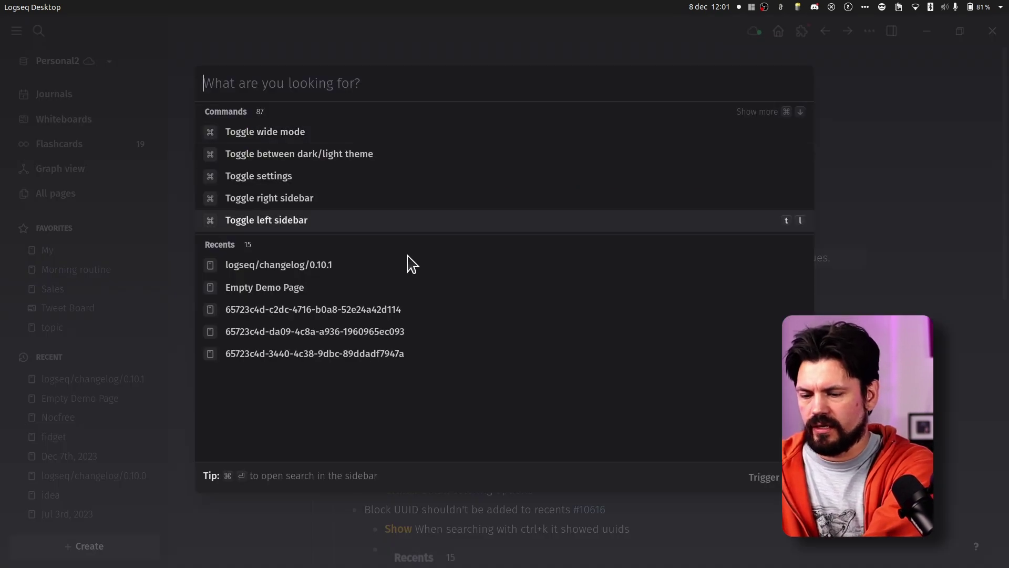
text(/)
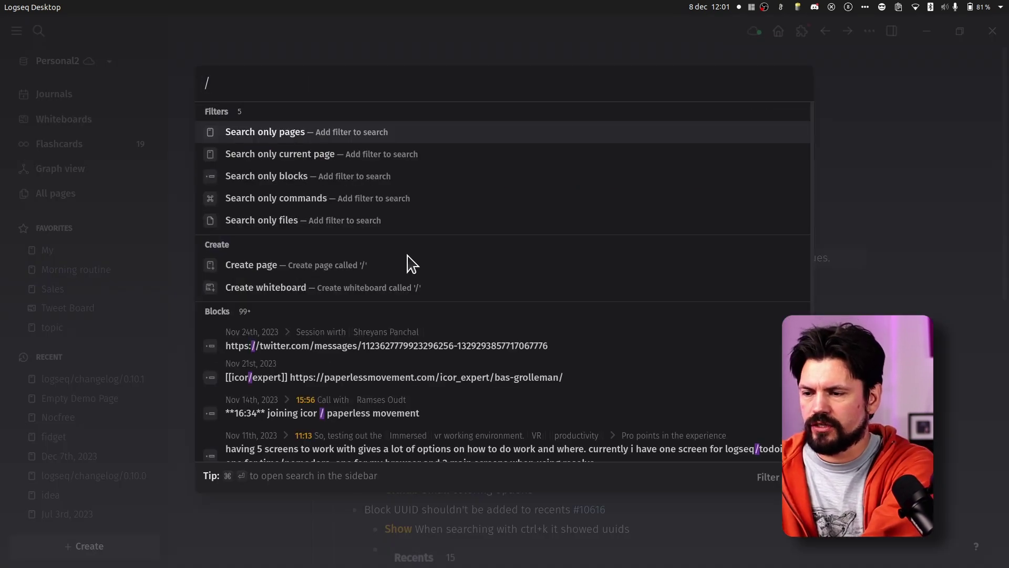
key(Down)
key(Down)
key(Down)
key(Down)
key(Down)
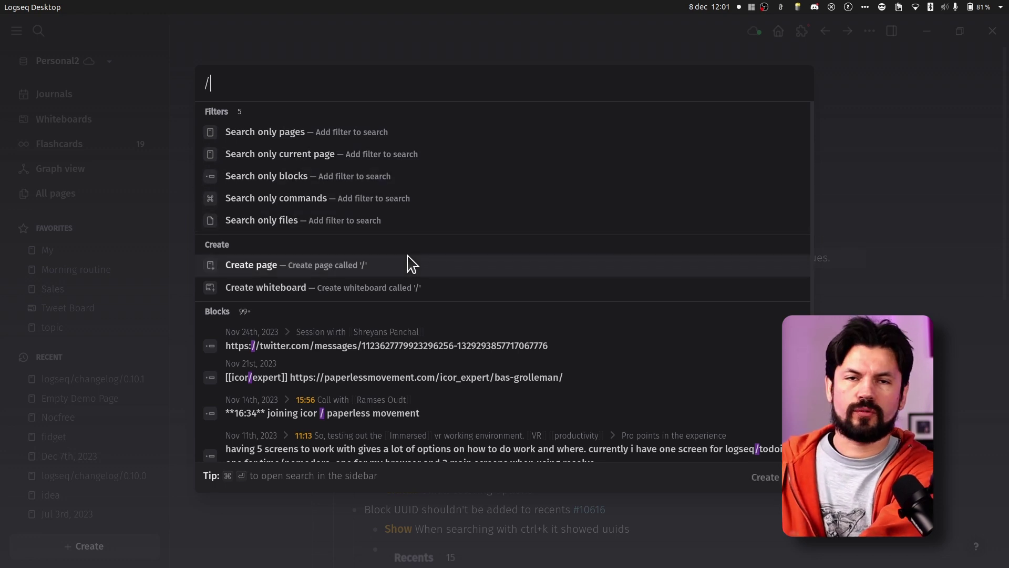
key(Up)
key(Up)
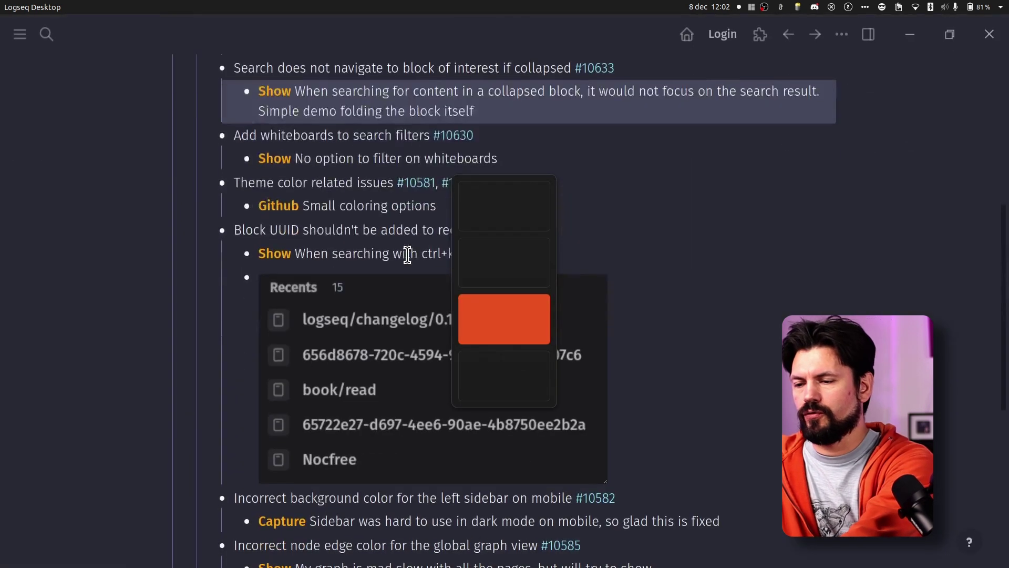
Step: In the newer version, list search filters with / and expand them to include whiteboards and files
key(ctrl+k)
text(/)
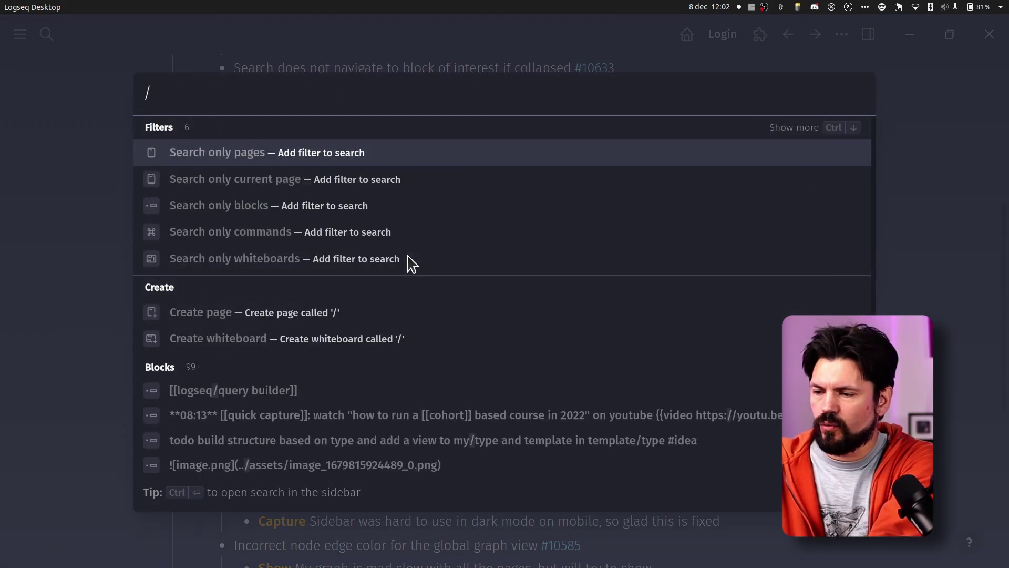
key(Down)
key(Down)
key(Down)
key(Down)
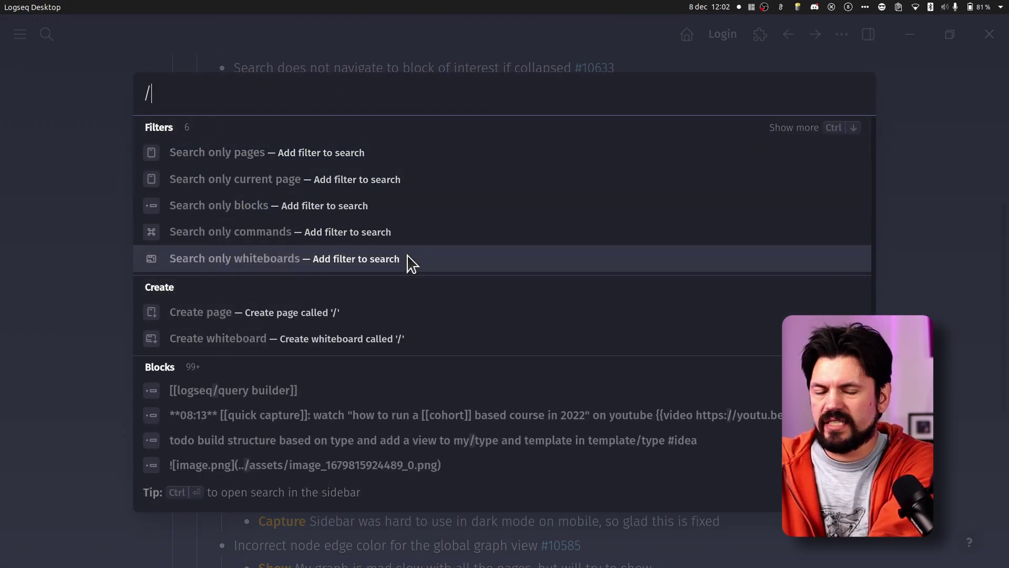
key(ctrl+Down)
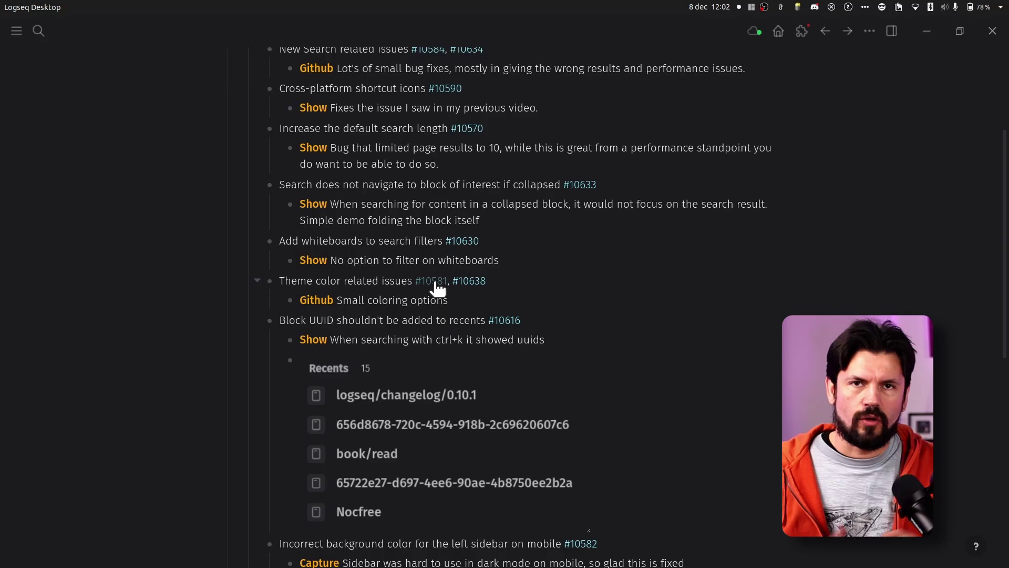
Step: Open pull request #10581, the theme details fix, in Chrome and scroll through it
click(435, 284)
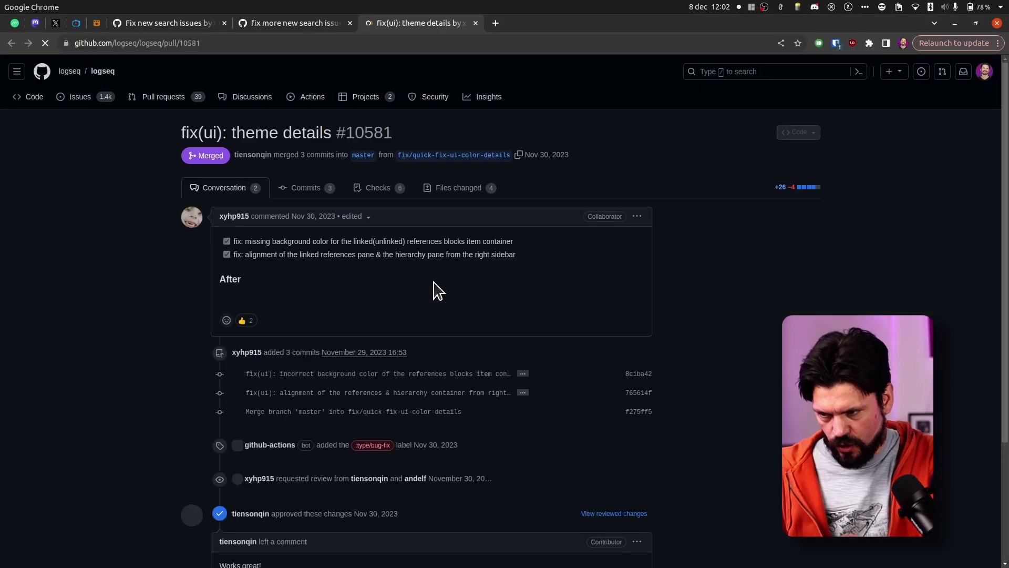
scroll(400, 331, down, 3)
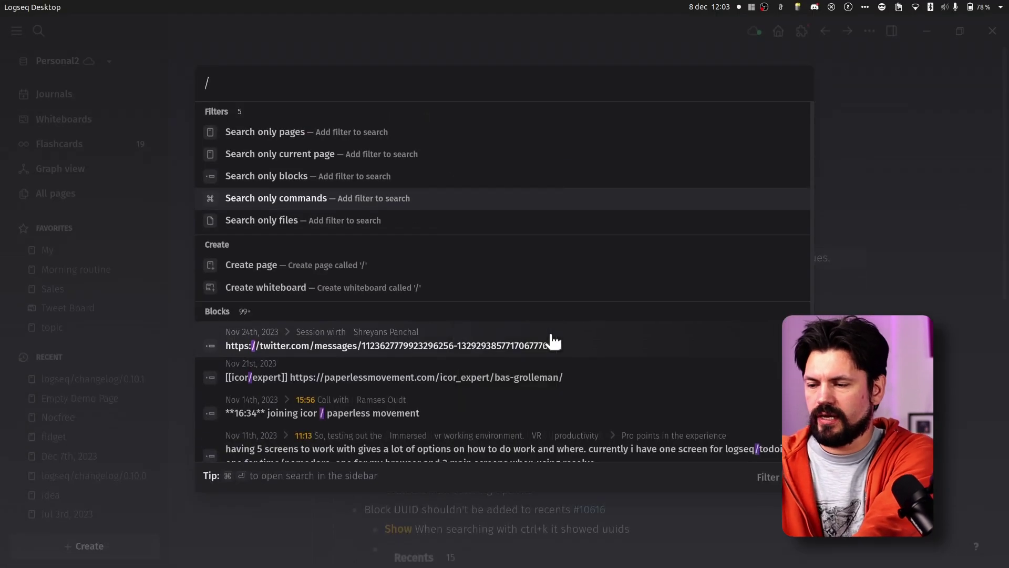
Step: Clear the '/' and close the old version's search, then reopen search with Ctrl+K
key(BackSpace)
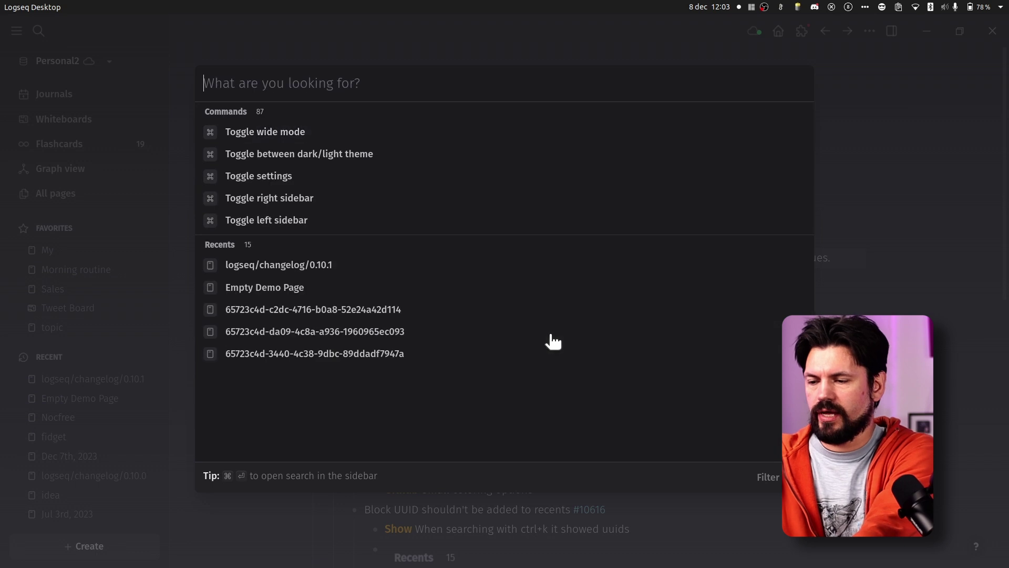
key(Escape)
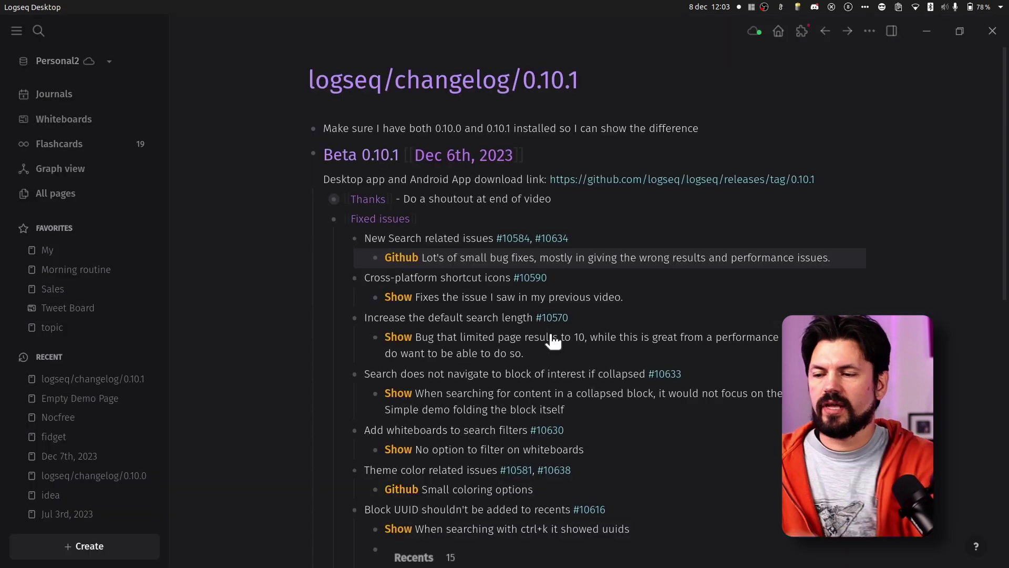
key(ctrl+k)
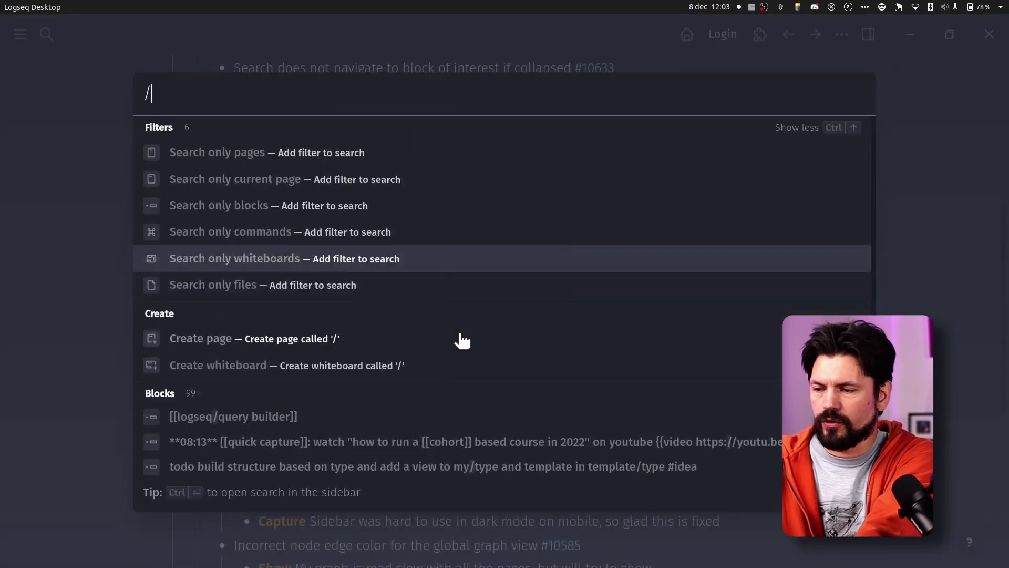
Step: Clear the '/' to check that Recents lists only pages without block UUIDs, then close search
key(BackSpace)
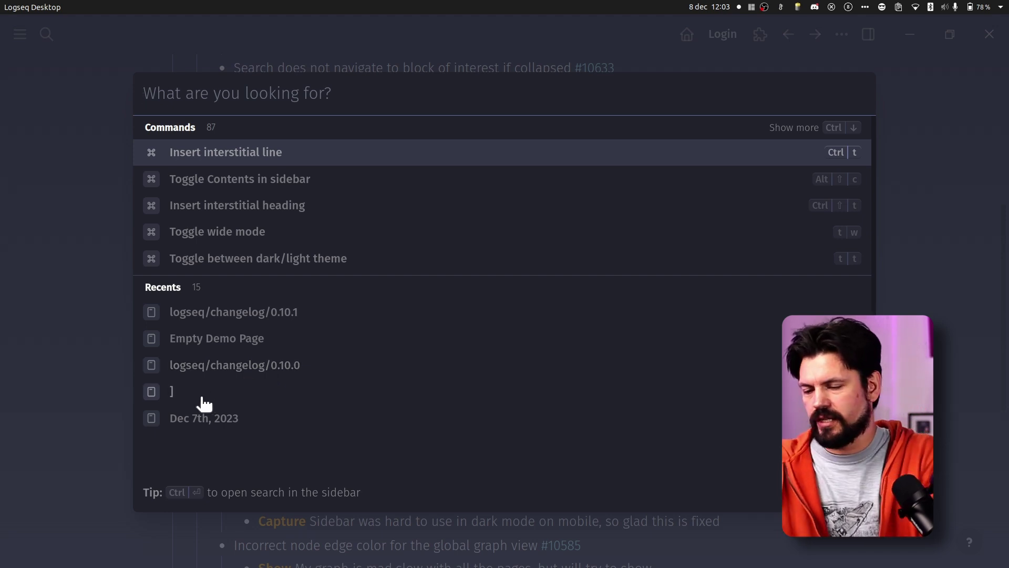
key(Escape)
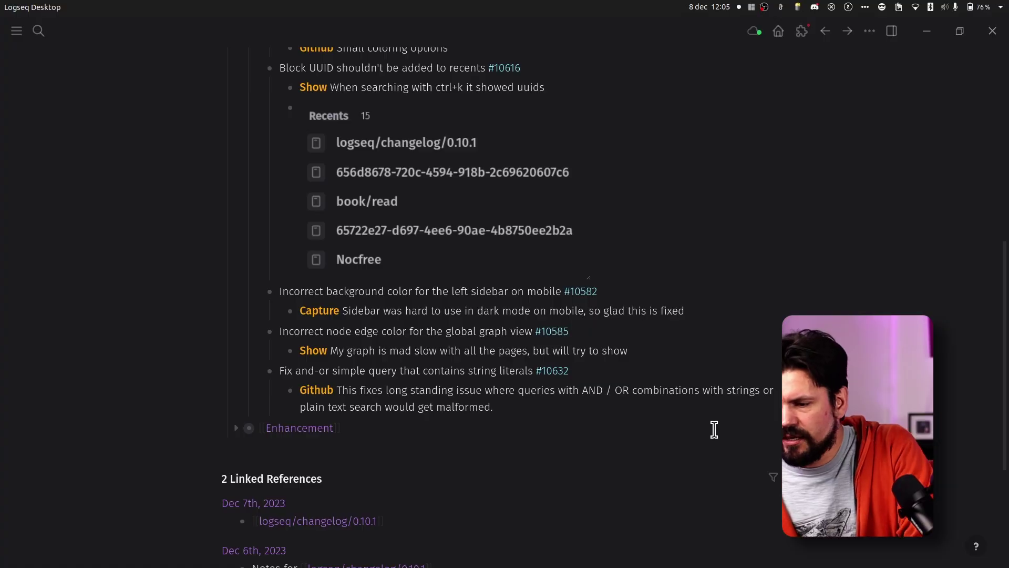
Step: Open pull request #10632 for the and-or query fix on GitHub and scroll through it
click(561, 369)
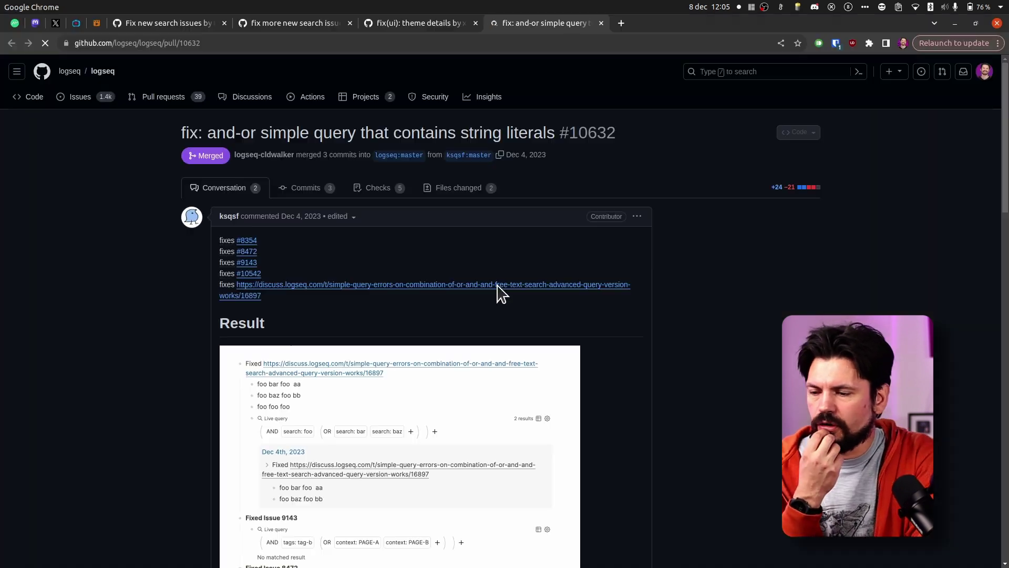
scroll(473, 294, down, 6)
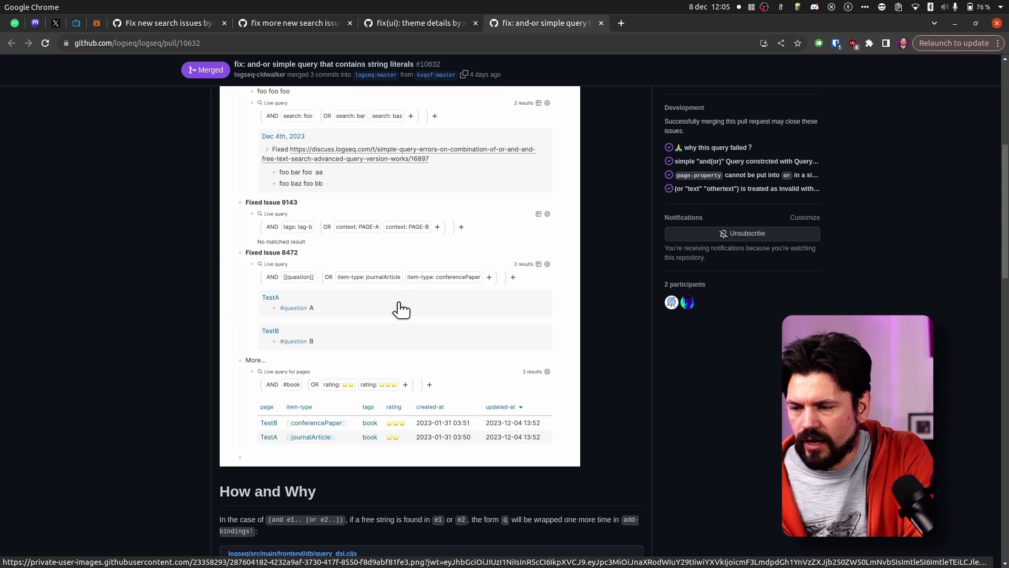
scroll(398, 312, down, 1)
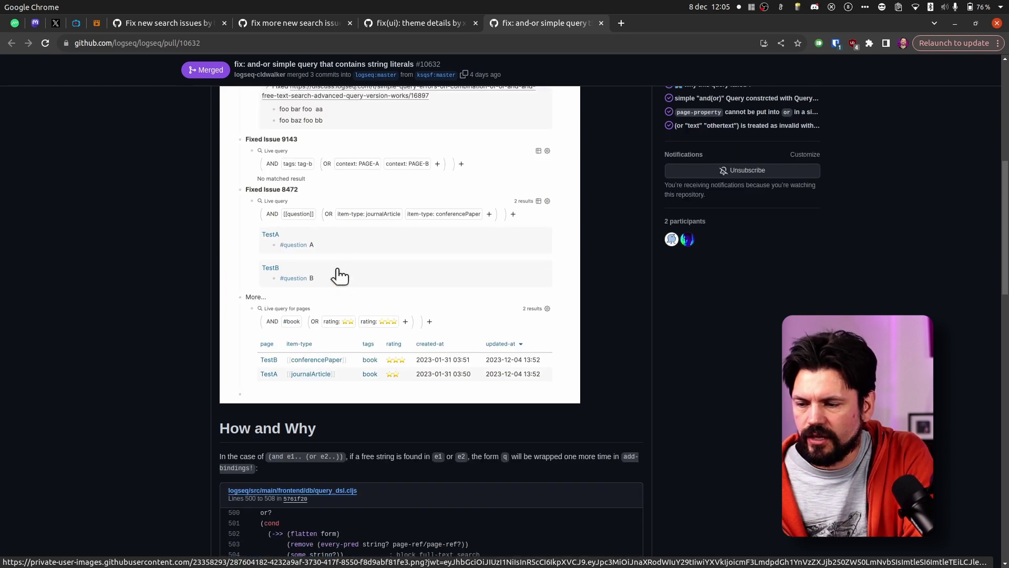
scroll(406, 338, down, 6)
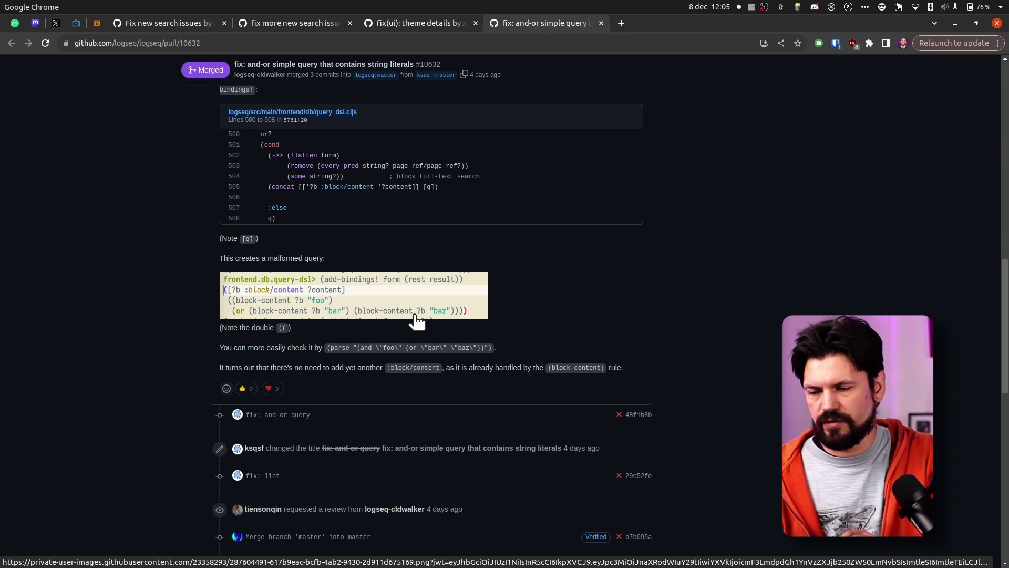
scroll(593, 292, down, 3)
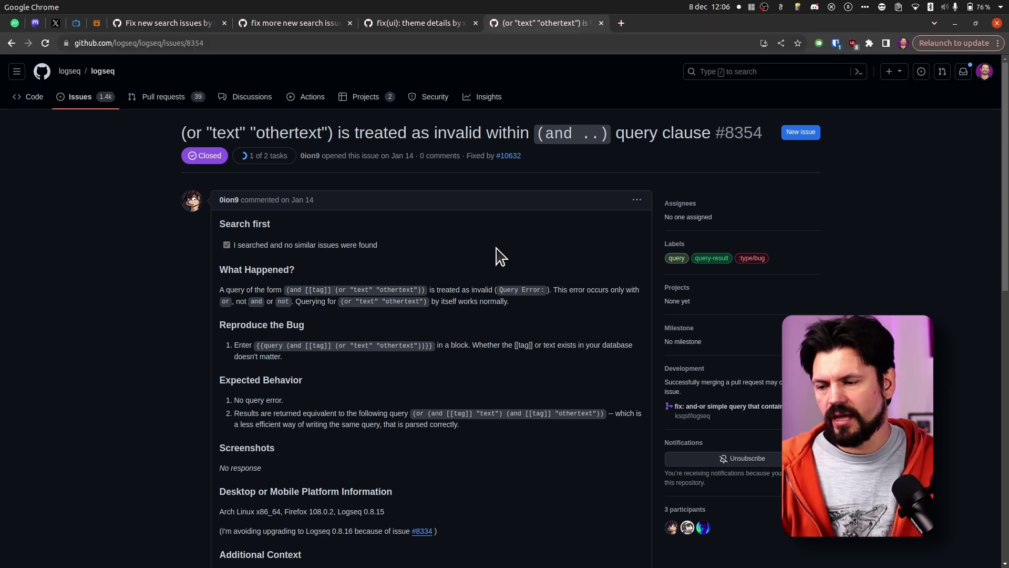
Step: Scroll through issue #8354 about or-clauses being invalid inside and queries
scroll(500, 256, down, 2)
scroll(534, 387, down, 2)
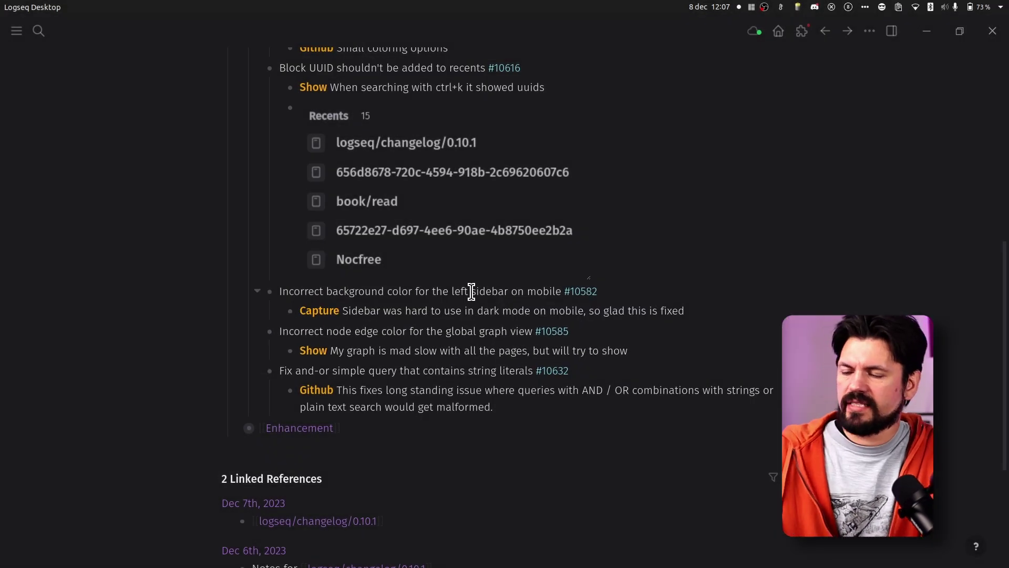
Step: View issue #10578's screenshots of missing dark-mode graph edges, then return to the changelog
key(alt+Tab)
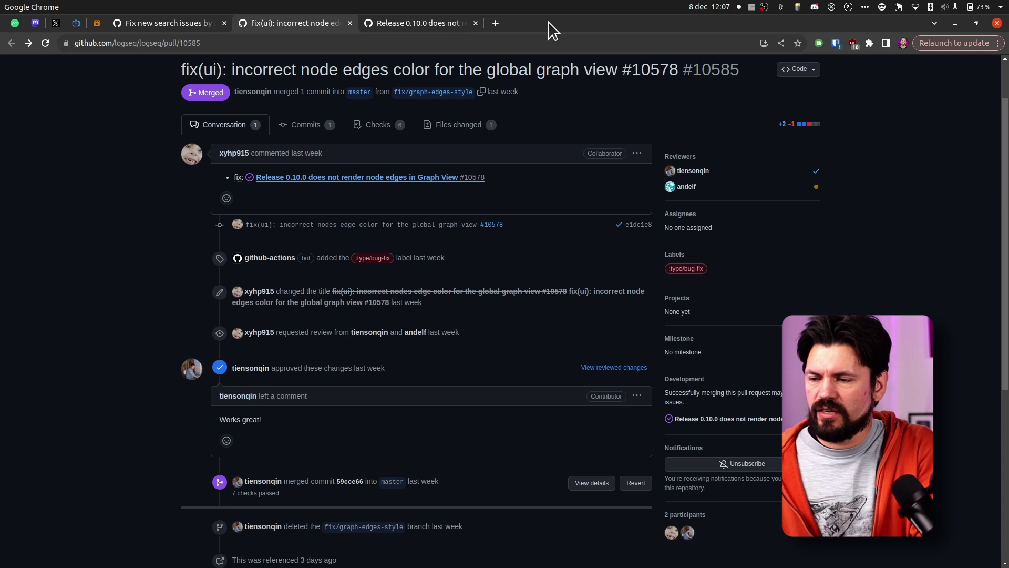
click(388, 22)
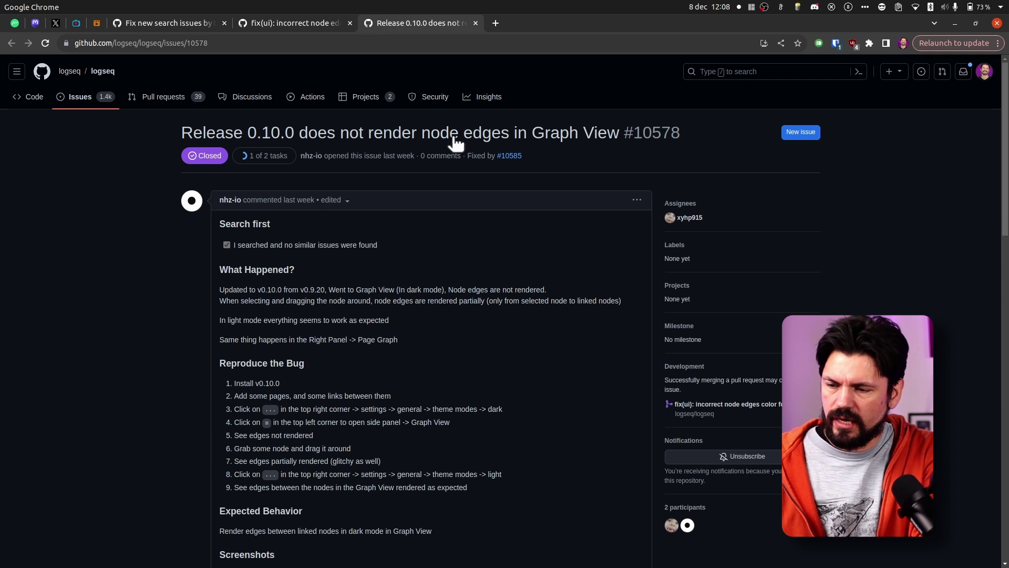
scroll(481, 172, down, 6)
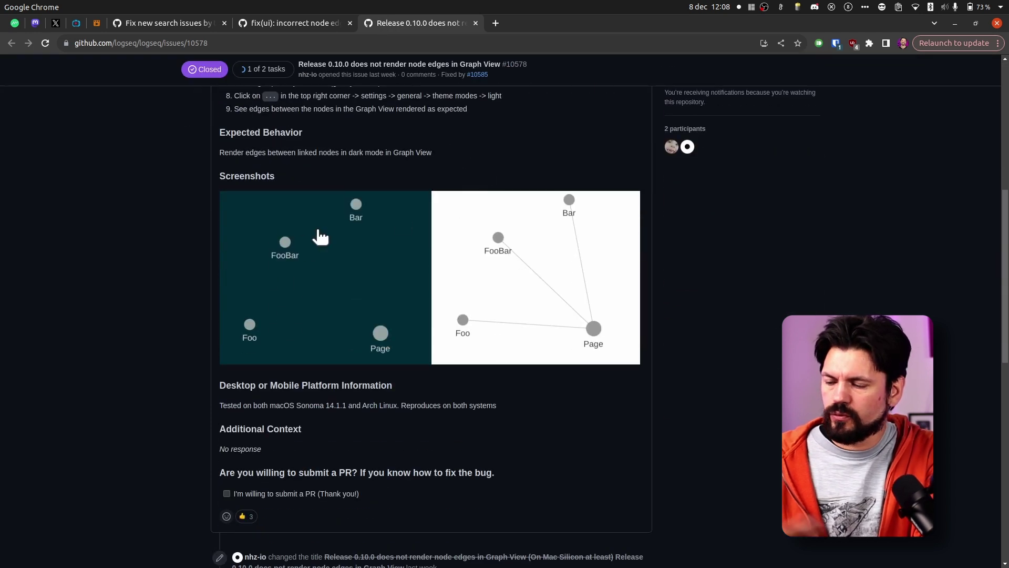
key(alt+Tab)
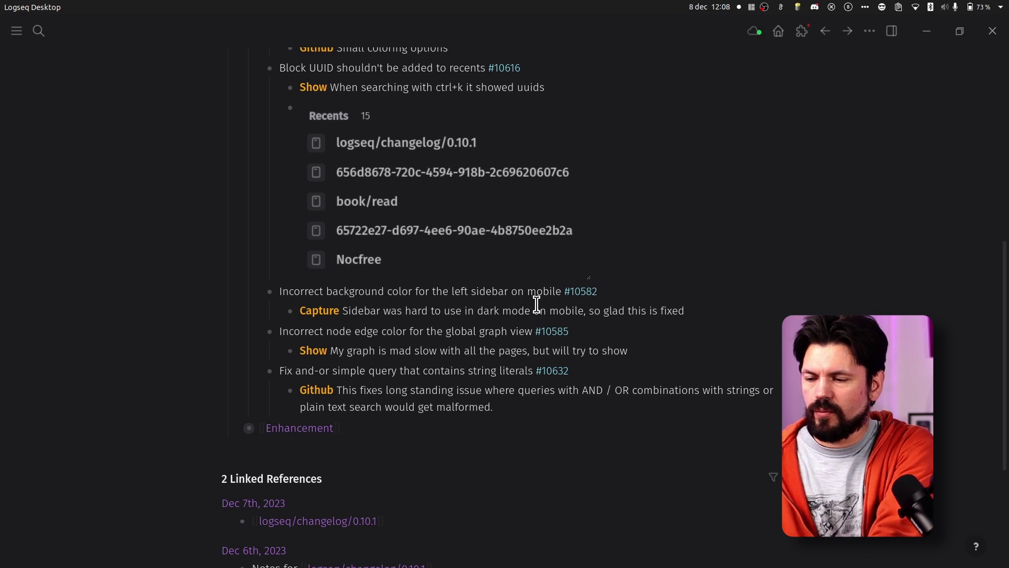
Step: Open and dismiss the search palette, then show the left navigation sidebar
key(t)
key(l)
key(ctrl+k)
key(Escape)
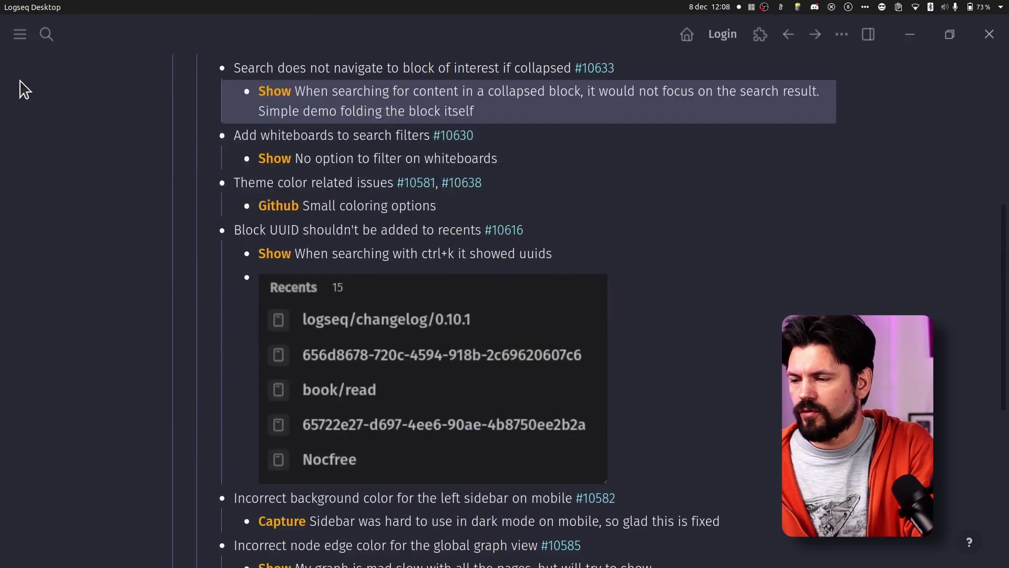
click(18, 43)
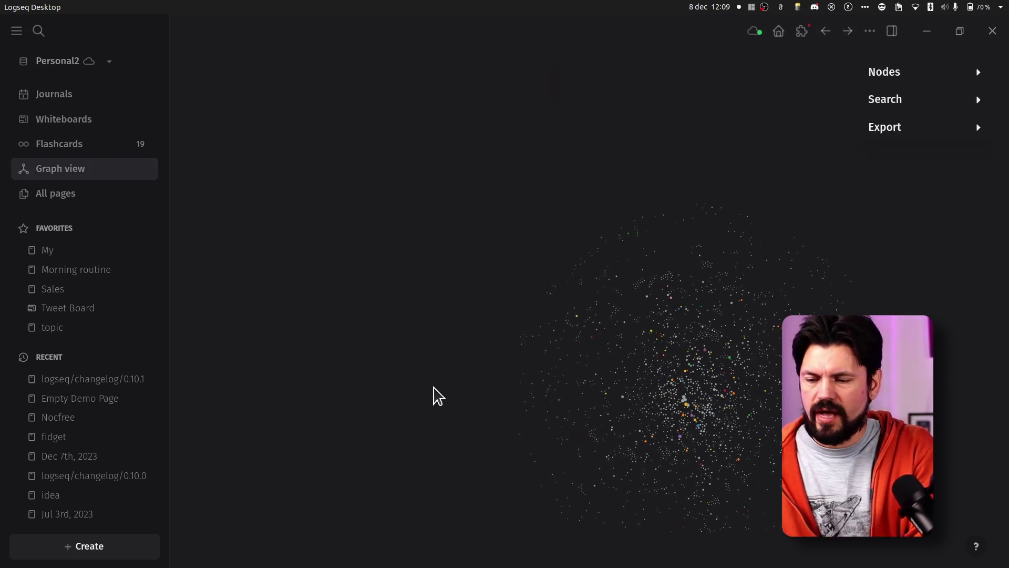
Step: Zoom into the old graph, then switch to the newer version's graph with visible edges
scroll(528, 357, up, 6)
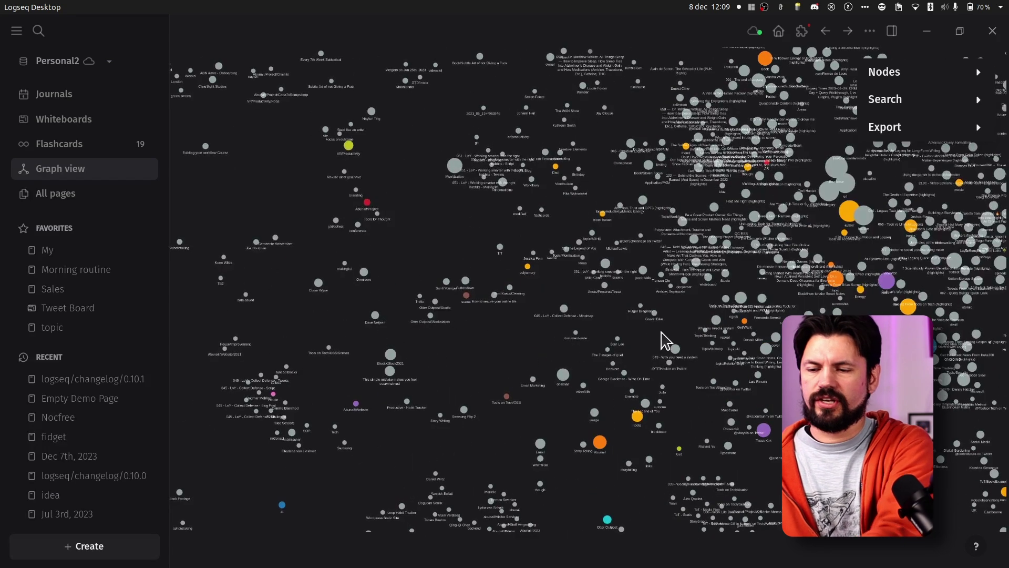
key(ctrl+plus)
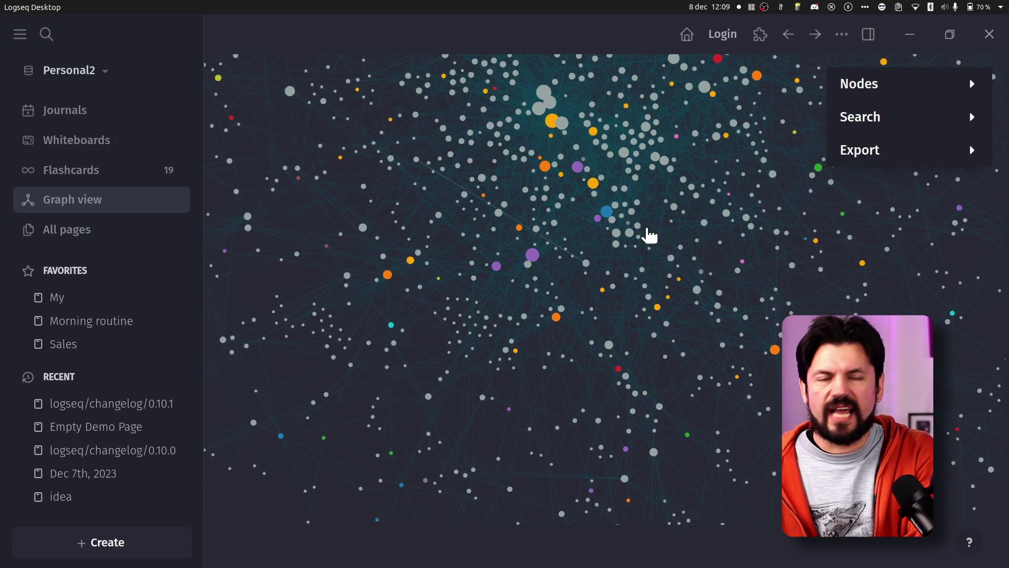
scroll(635, 257, down, 2)
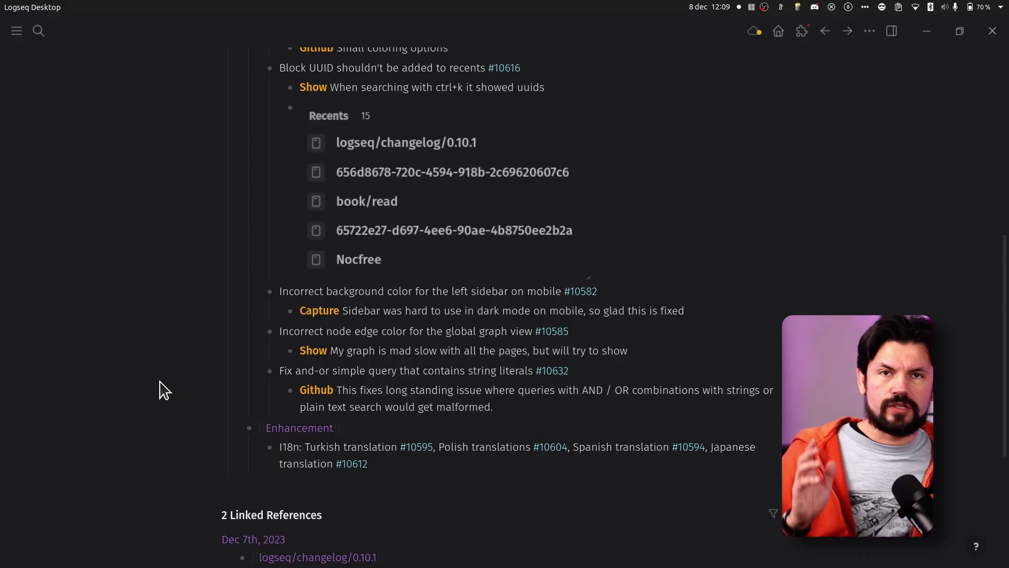